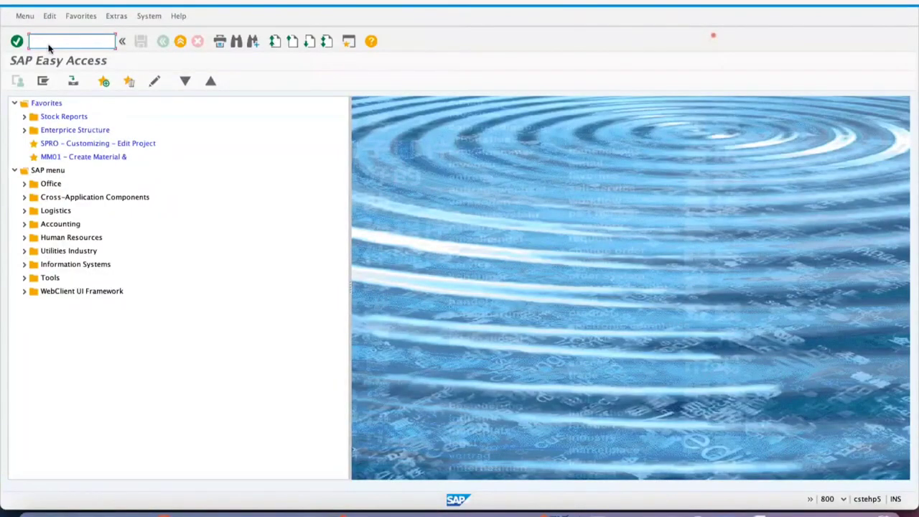
# - Start transaction SE16N and load table NACH for display
pyautogui.click(49, 44)
pyautogui.write('/NSE1')
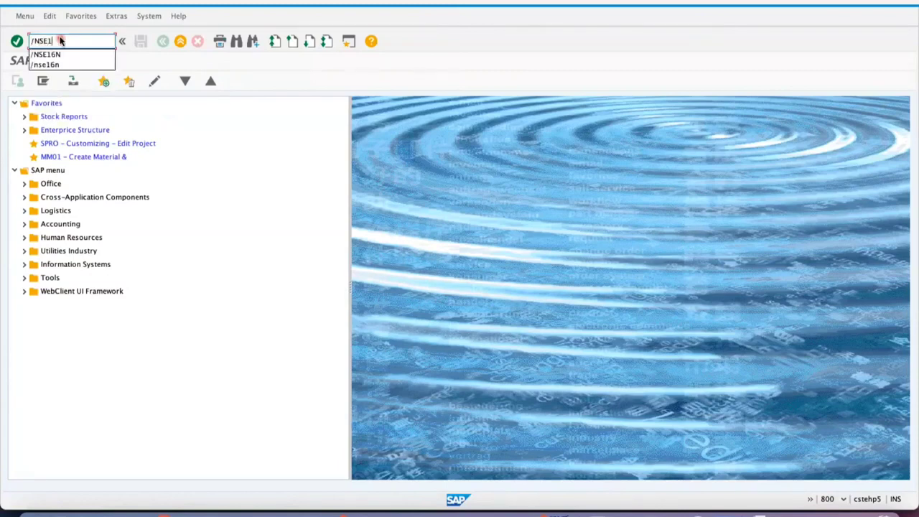
pyautogui.write('6N')
pyautogui.press('Return')
pyautogui.write('NACH')
pyautogui.press('Return')
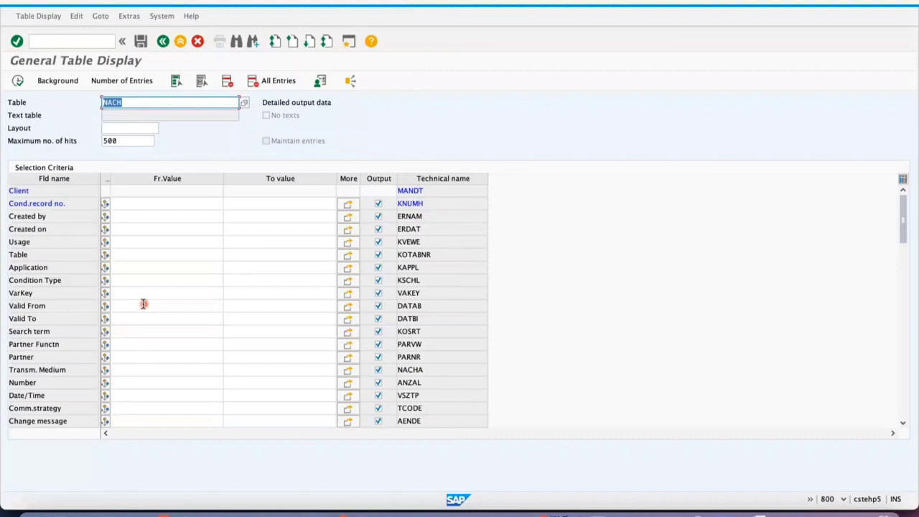
# - Check the number of entries in table NACH and close the count
pyautogui.click(138, 103)
pyautogui.click(132, 83)
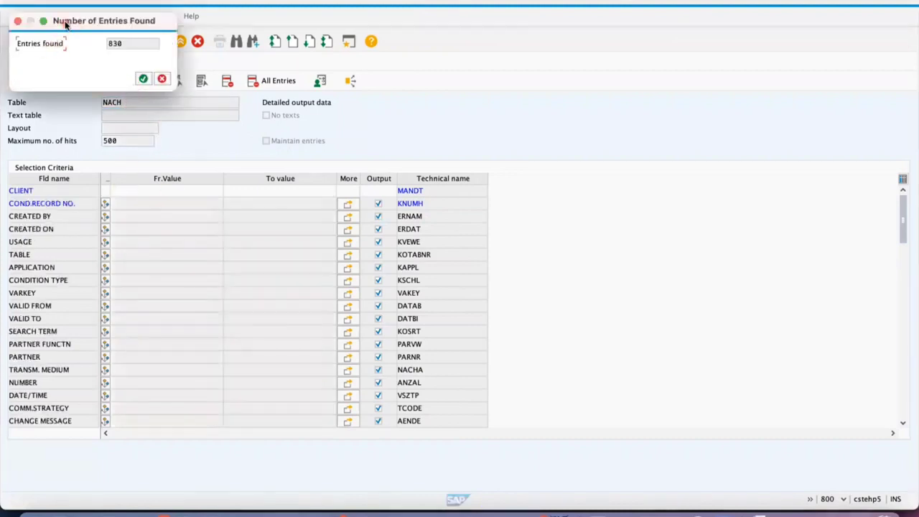
pyautogui.moveTo(65, 24); pyautogui.dragTo(347, 111)
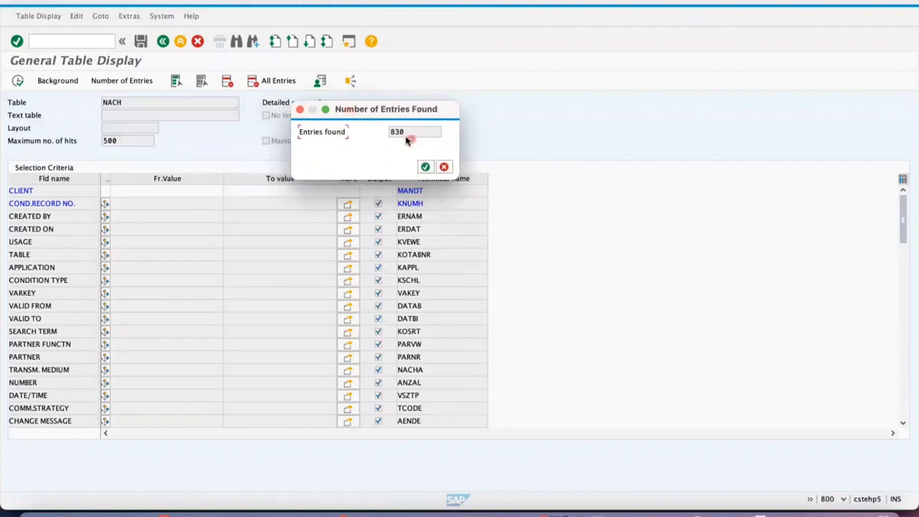
pyautogui.click(443, 166)
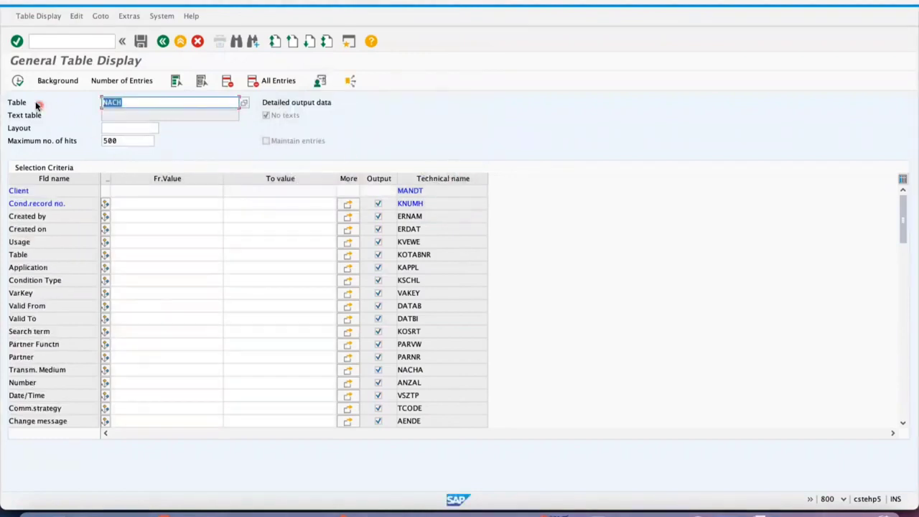
# - Display the entries of table NACH and look through the output condition records down to those from 2005
pyautogui.click(19, 82)
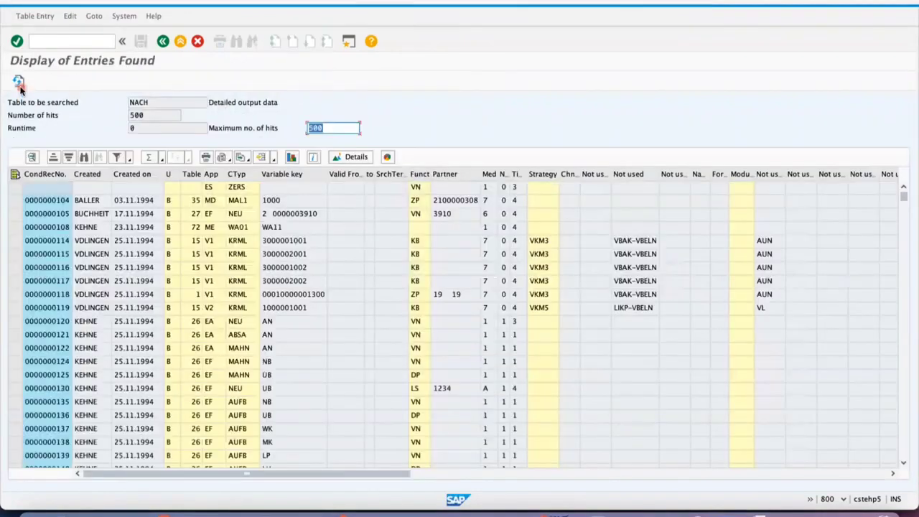
pyautogui.click(44, 260)
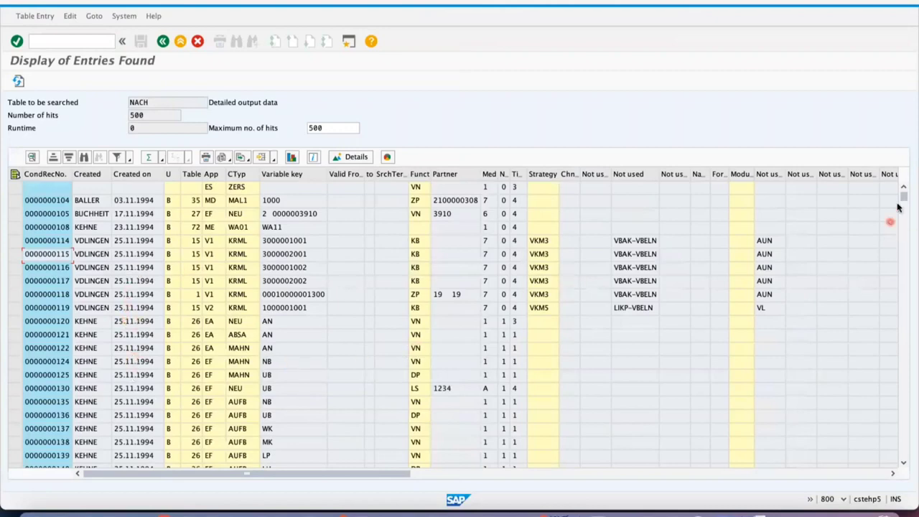
pyautogui.moveTo(902, 196); pyautogui.dragTo(903, 446)
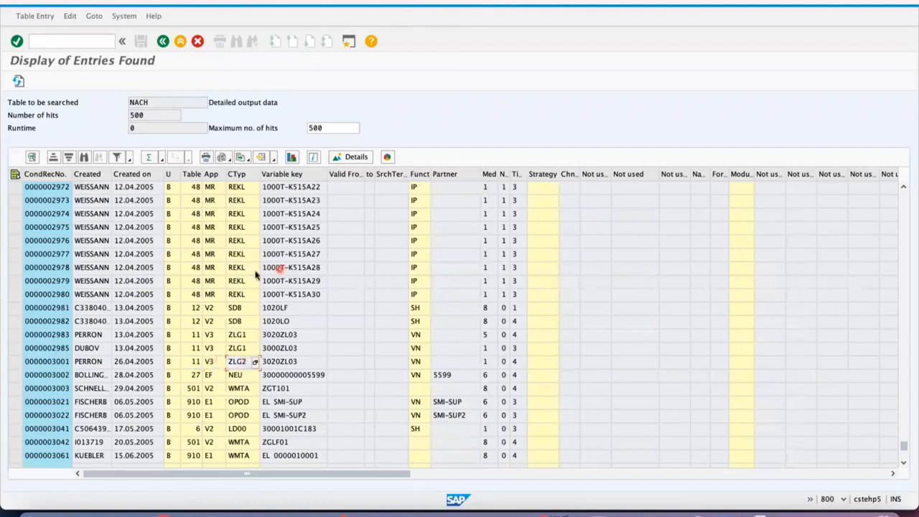
# - Look up the possible values of the condition table usage field for a record and close the list
pyautogui.click(179, 352)
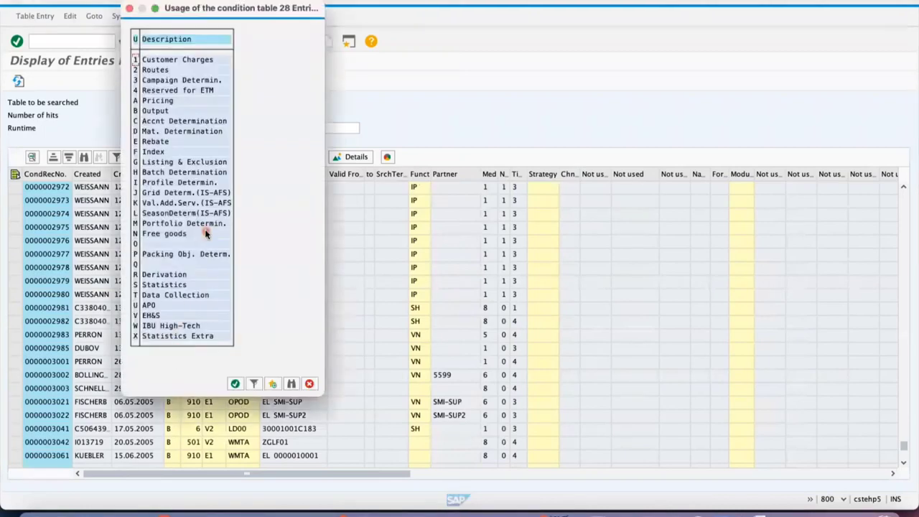
pyautogui.moveTo(304, 18); pyautogui.dragTo(280, 146)
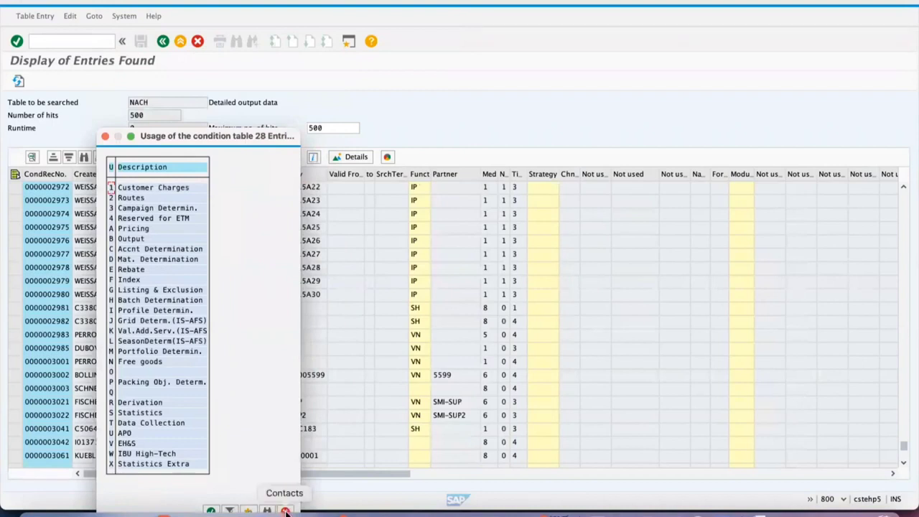
pyautogui.moveTo(257, 137); pyautogui.dragTo(269, 75)
pyautogui.click(297, 450)
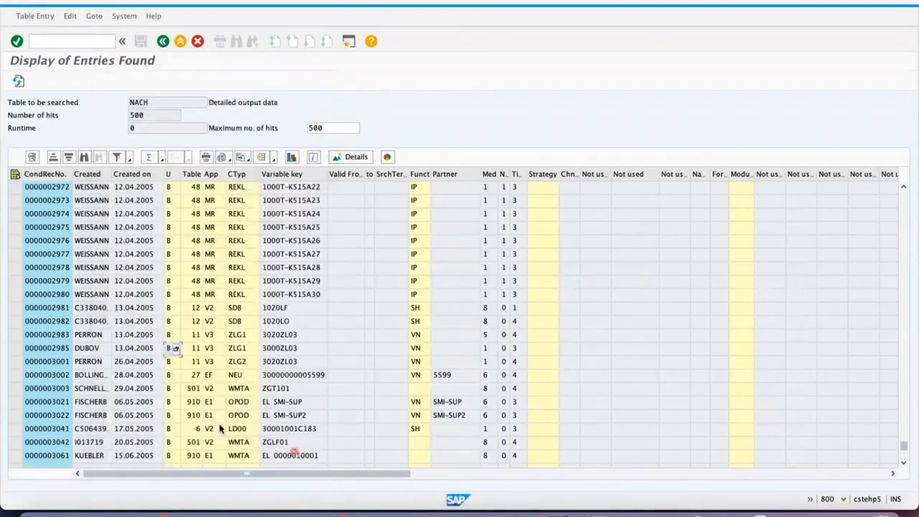
# - Look up the possible application values for an MR record and return to the table selection screen
pyautogui.click(222, 283)
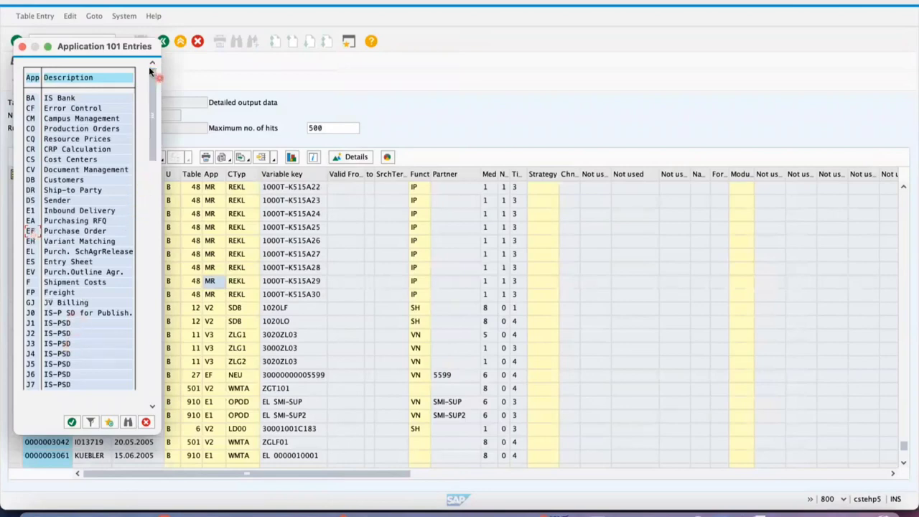
pyautogui.click(23, 47)
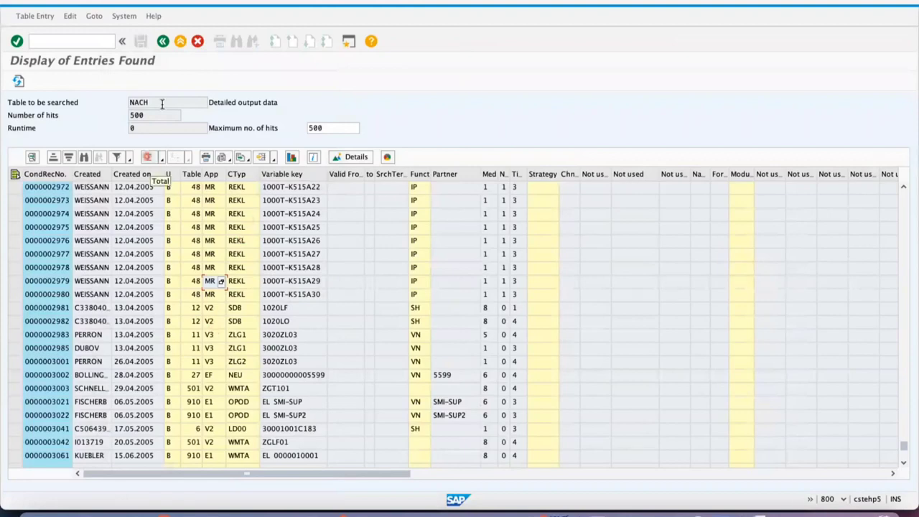
pyautogui.click(164, 40)
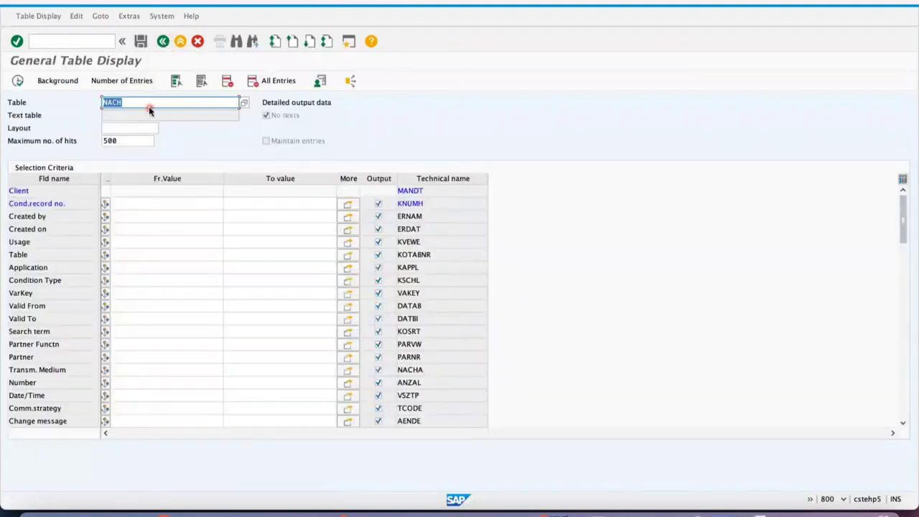
# - Load table NAST and check its number of entries
pyautogui.write('NAST')
pyautogui.press('Return')
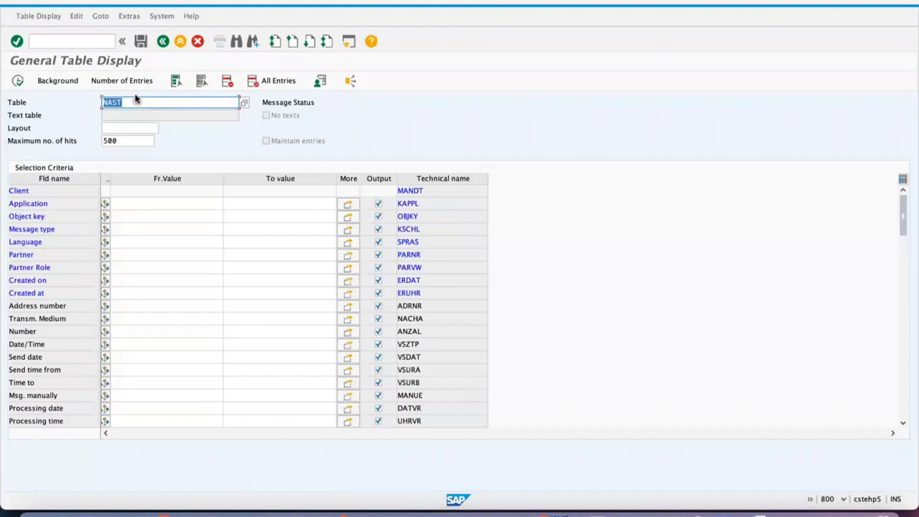
pyautogui.click(128, 81)
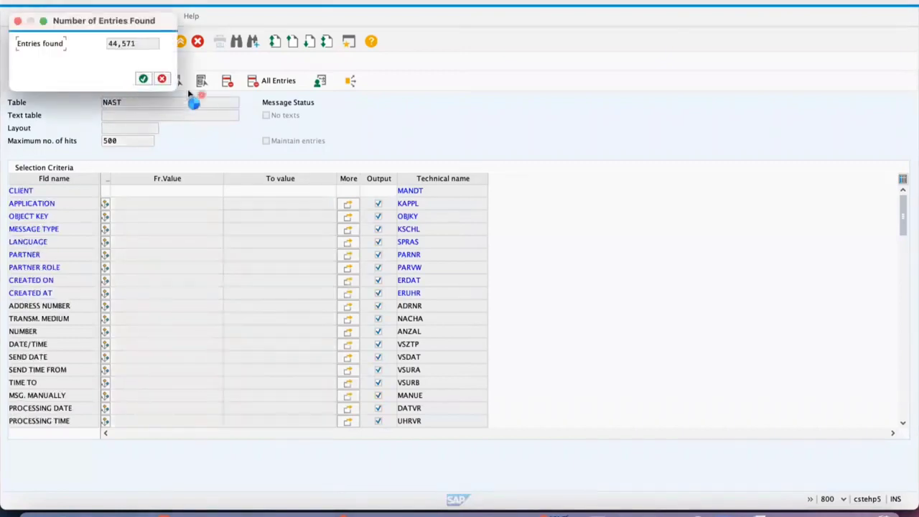
pyautogui.click(162, 80)
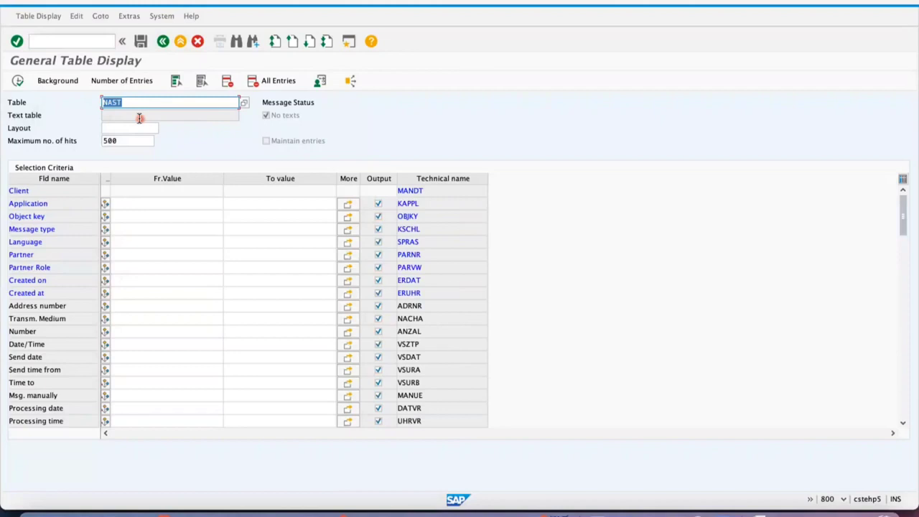
pyautogui.click(121, 80)
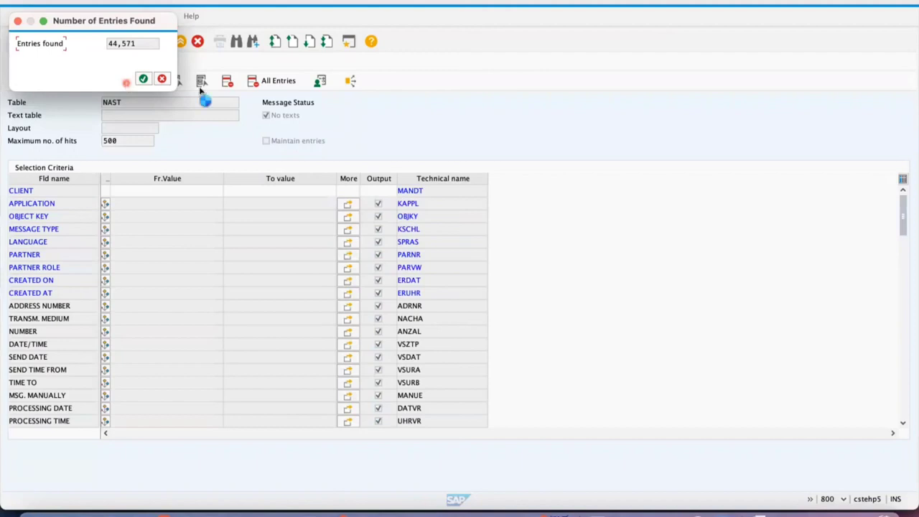
pyautogui.click(162, 79)
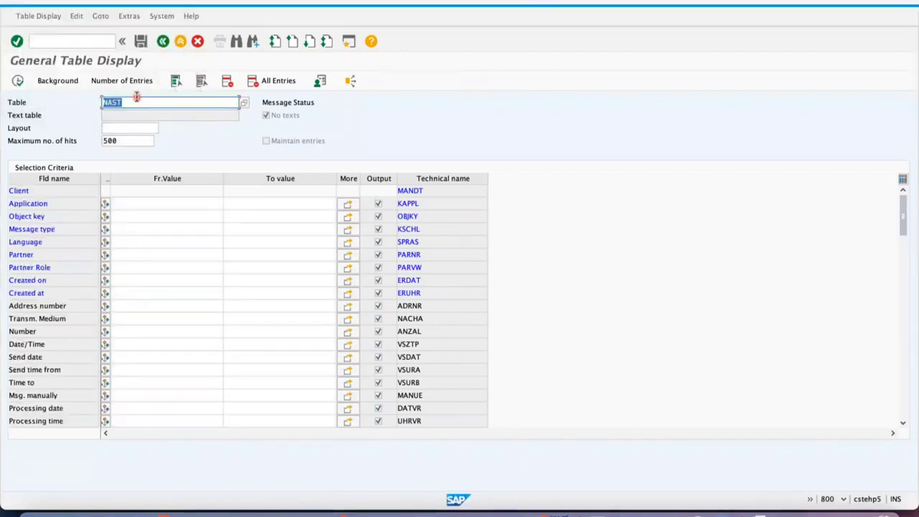
# - Switch the table back to NACH and check its number of entries again
pyautogui.write('NACH')
pyautogui.press('Return')
pyautogui.click(136, 82)
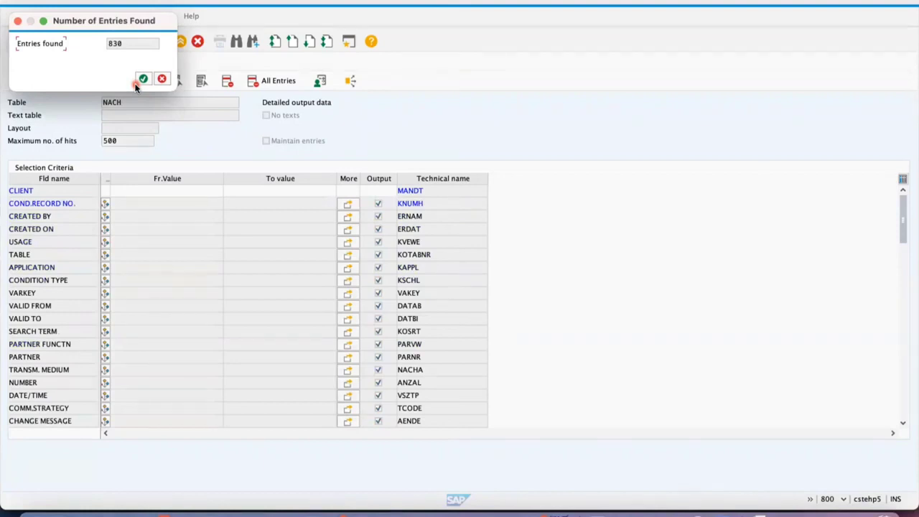
pyautogui.click(162, 79)
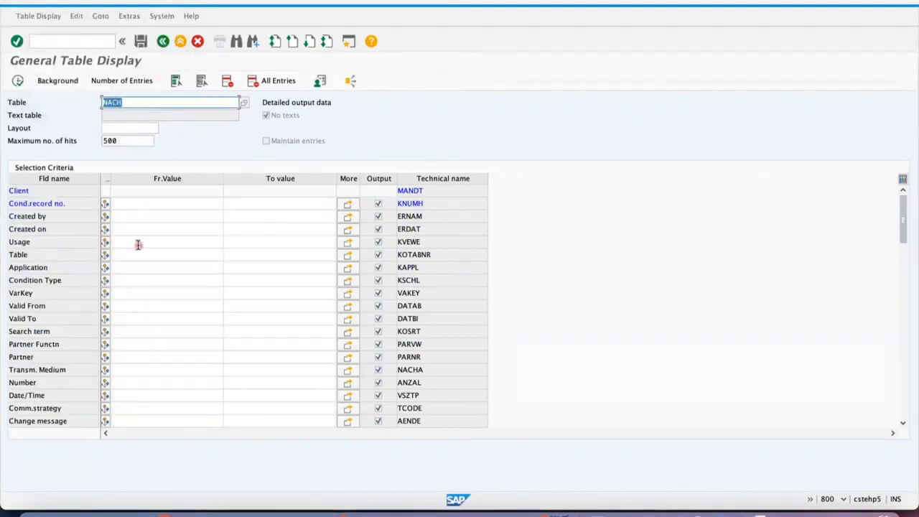